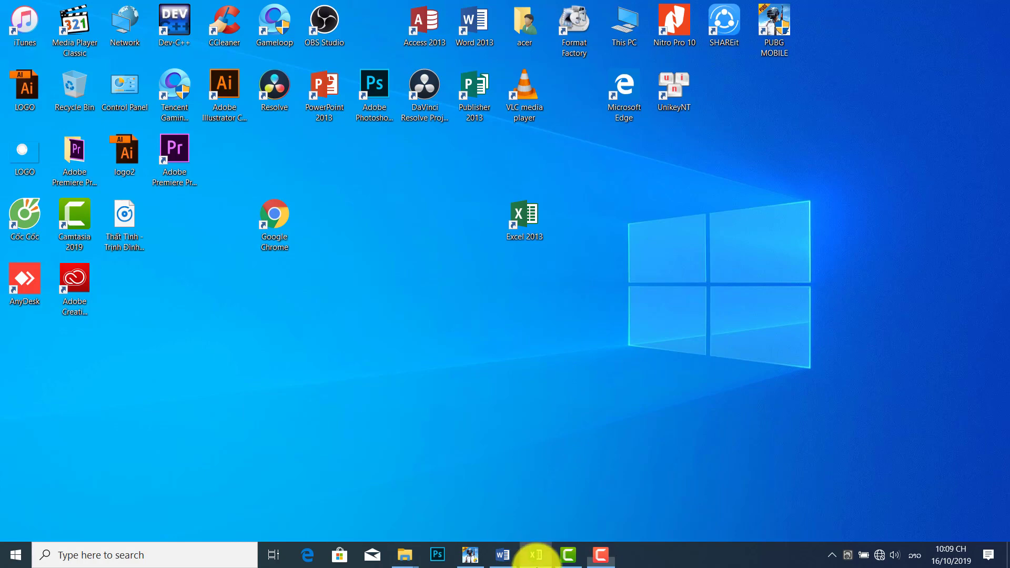
# Switch to the Book1 workbook in Excel and change the input language to English (United States) for entering a formula in N4
pyautogui.click(535, 554)
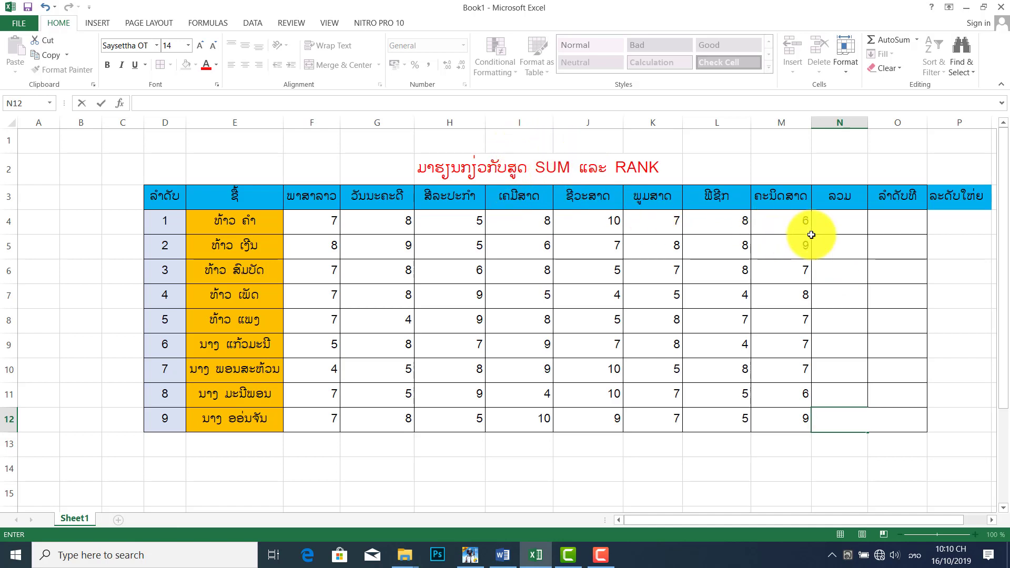
pyautogui.click(829, 224)
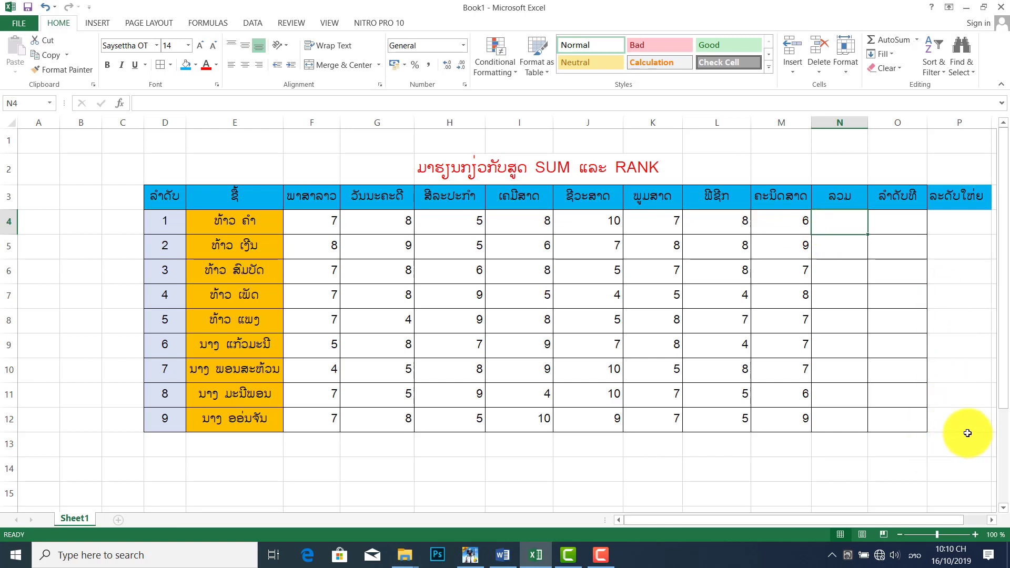
pyautogui.write('ໍ')
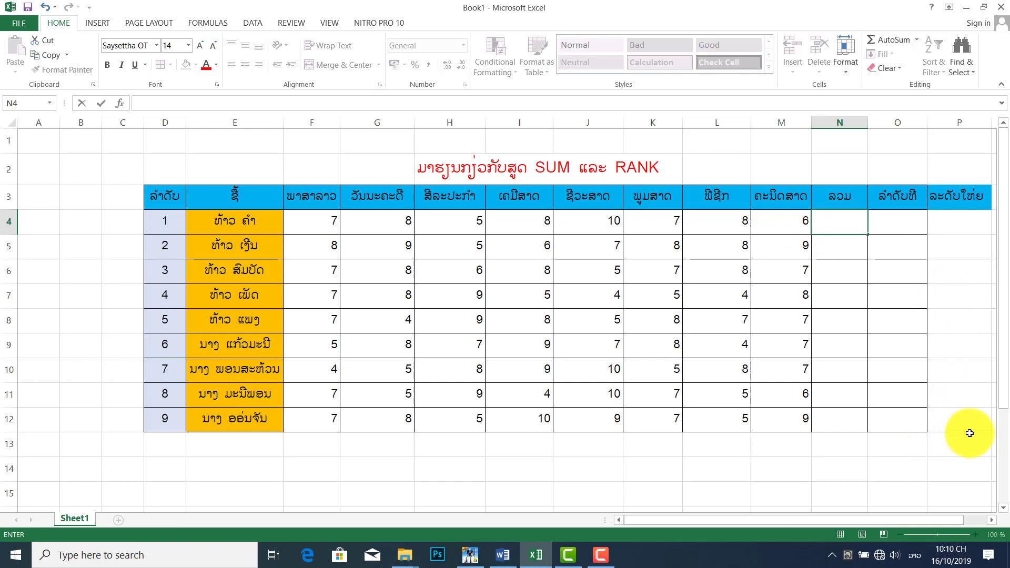
pyautogui.click(910, 557)
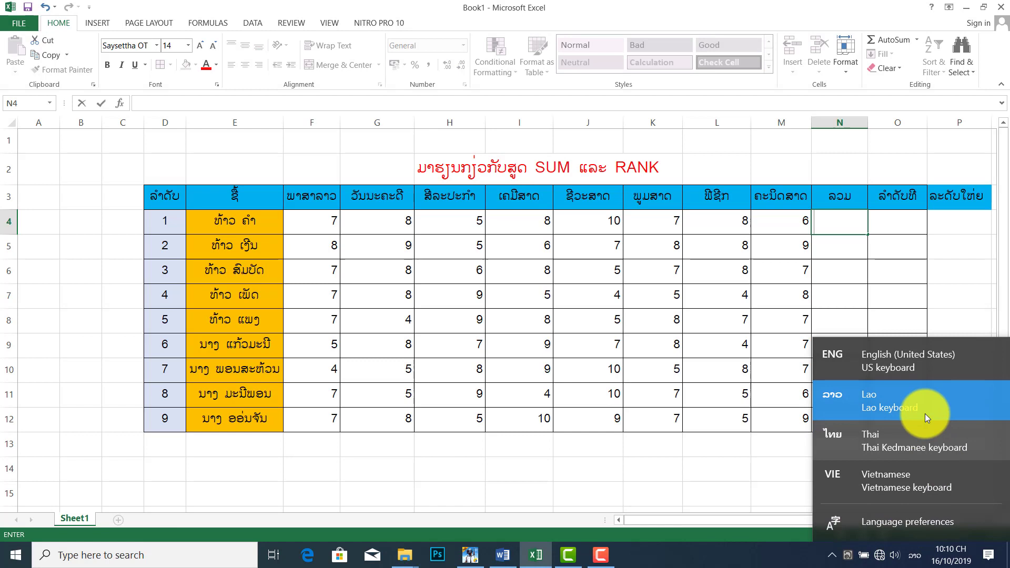
pyautogui.click(896, 367)
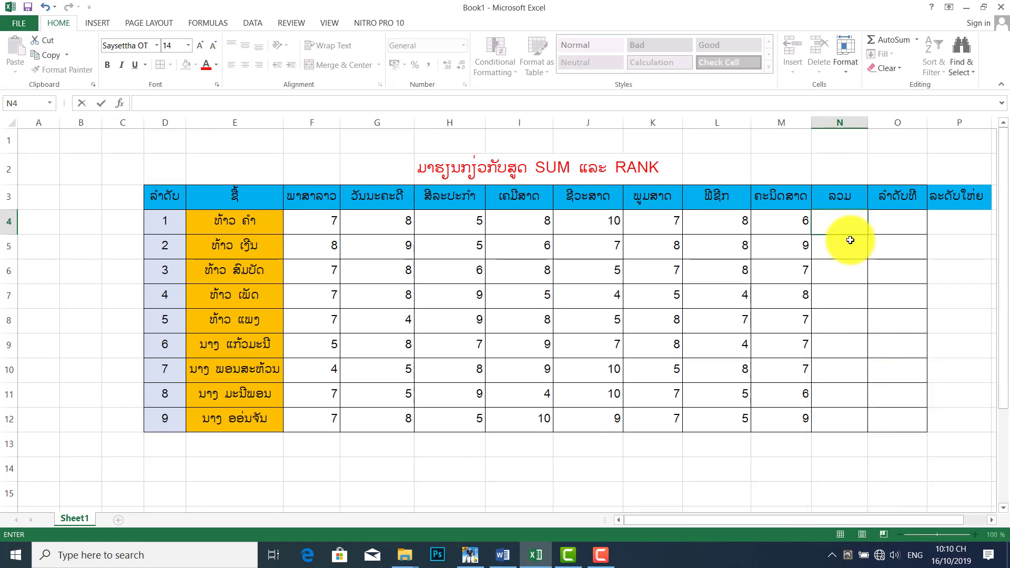
# Total the first student's subject scores in cell N4 with the formula =SUM(F4:M4)
pyautogui.write('=')
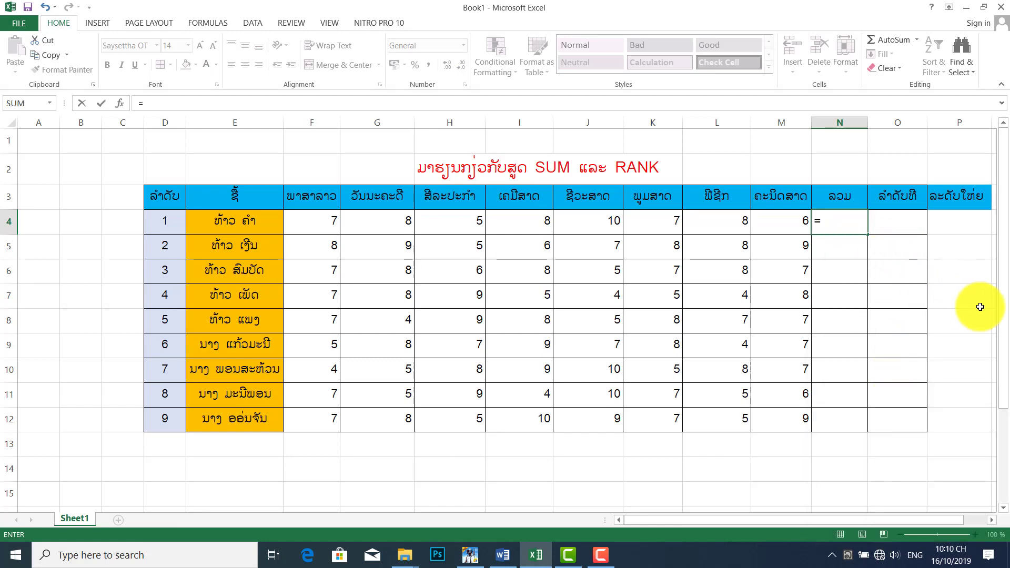
pyautogui.write('SU')
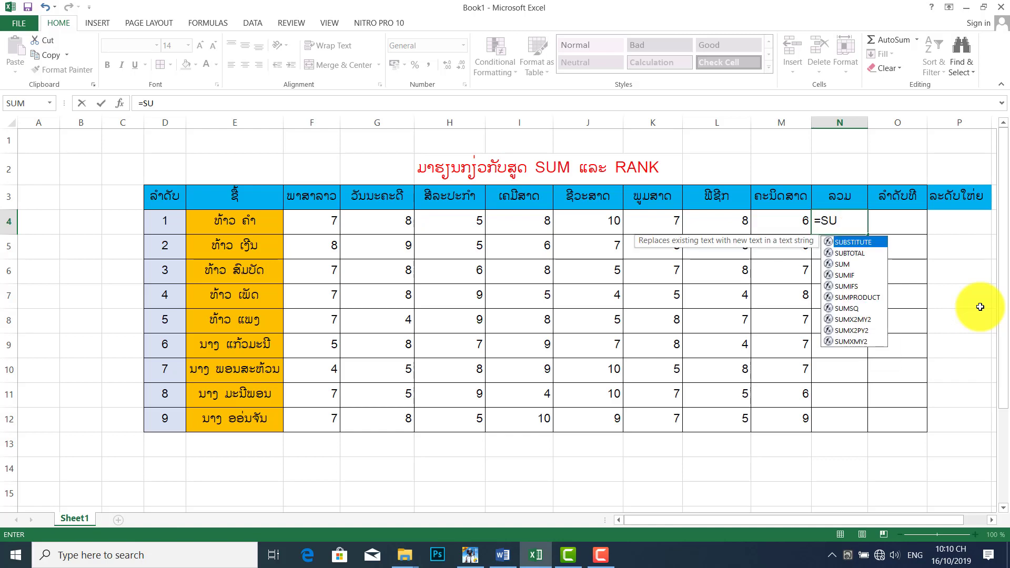
pyautogui.write('M')
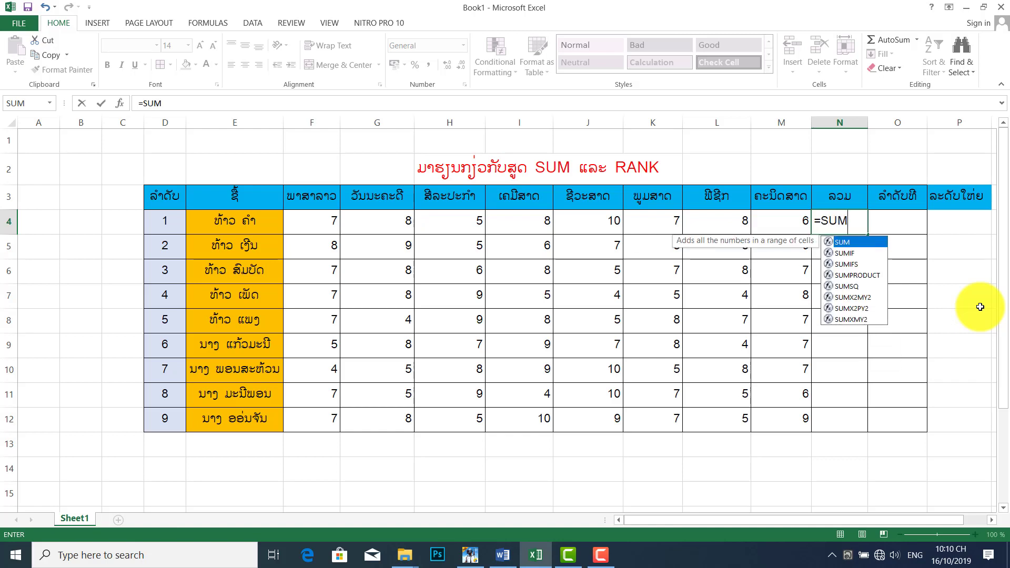
pyautogui.write('(')
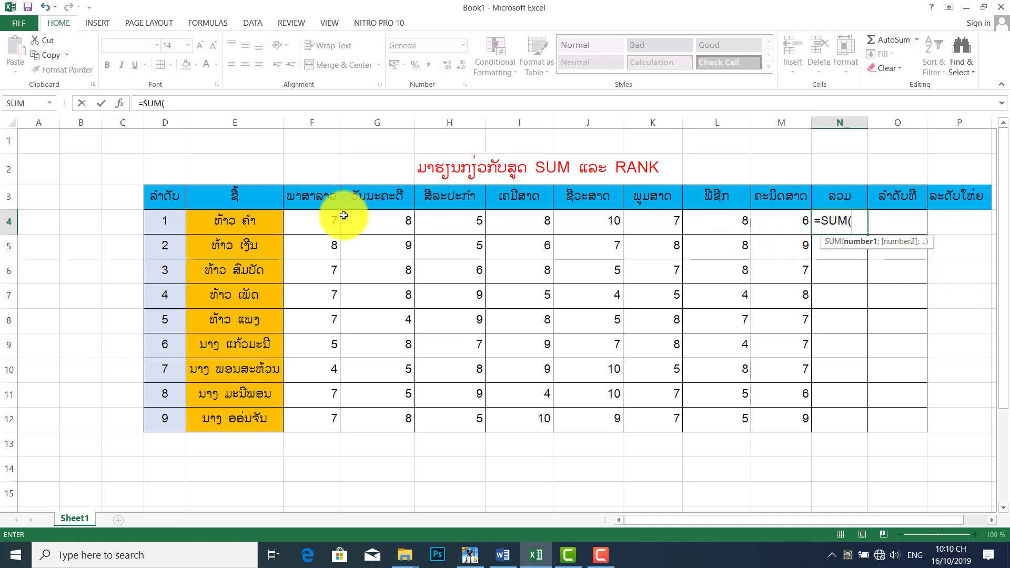
pyautogui.moveTo(317, 225); pyautogui.dragTo(777, 226)
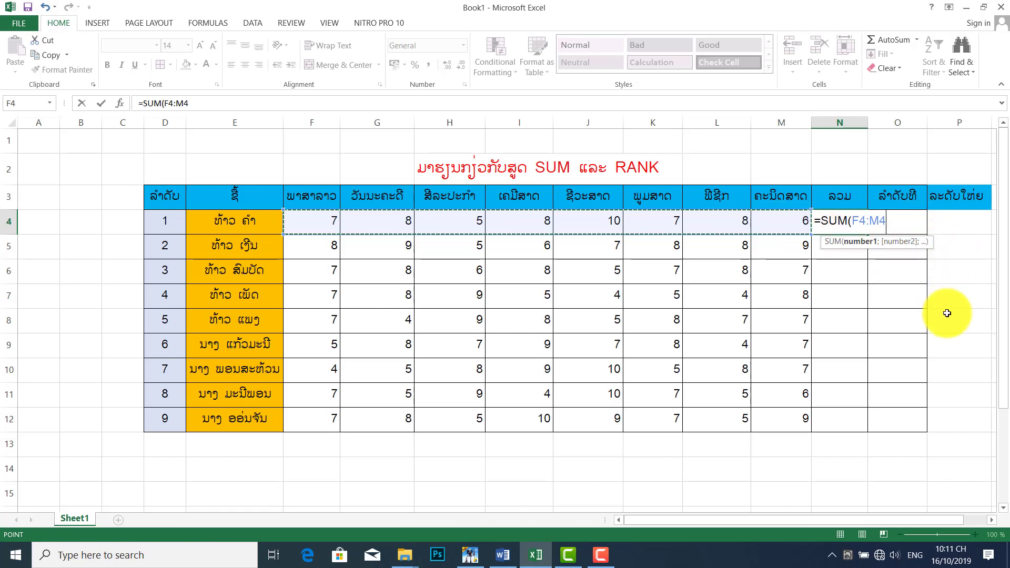
pyautogui.press('Return')
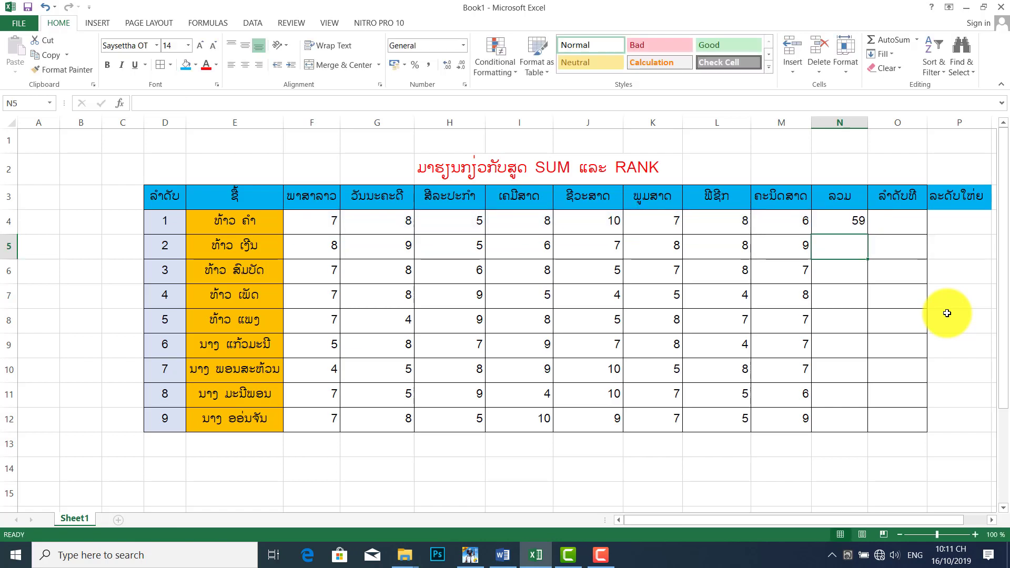
# Fill the SUM formula from N4 down through N12 to total every student's scores
pyautogui.click(849, 221)
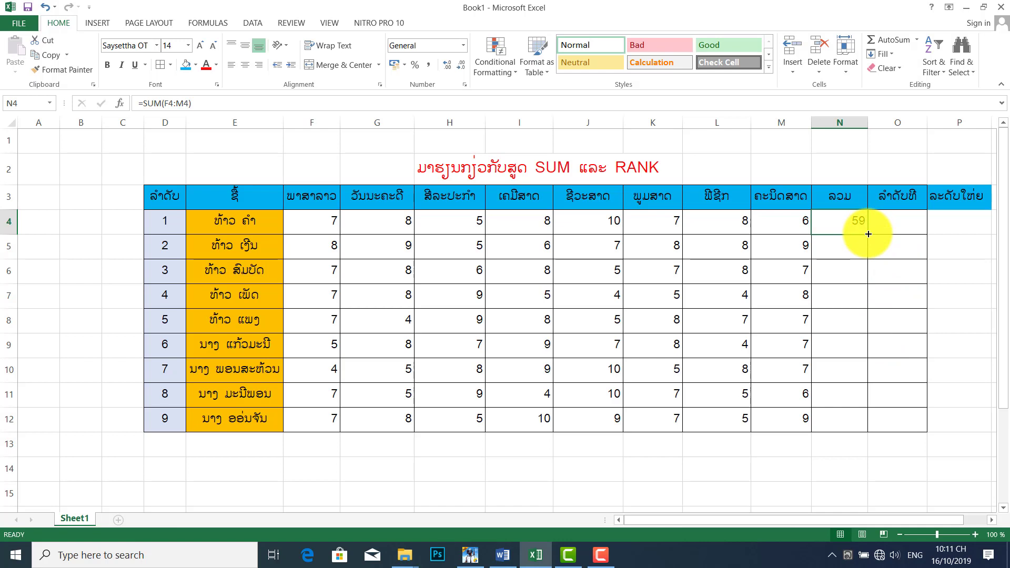
pyautogui.moveTo(868, 233); pyautogui.dragTo(867, 424)
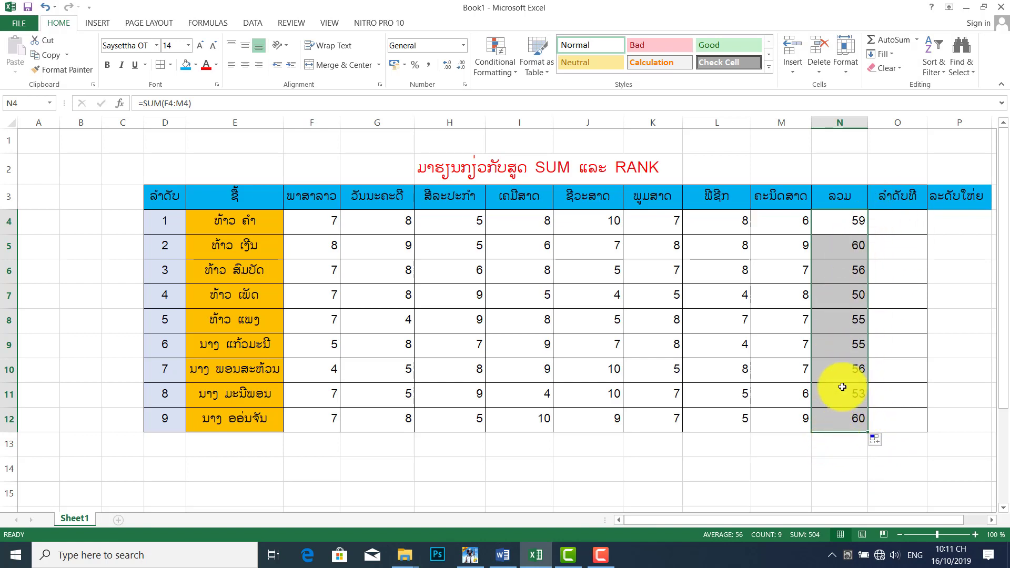
pyautogui.click(849, 232)
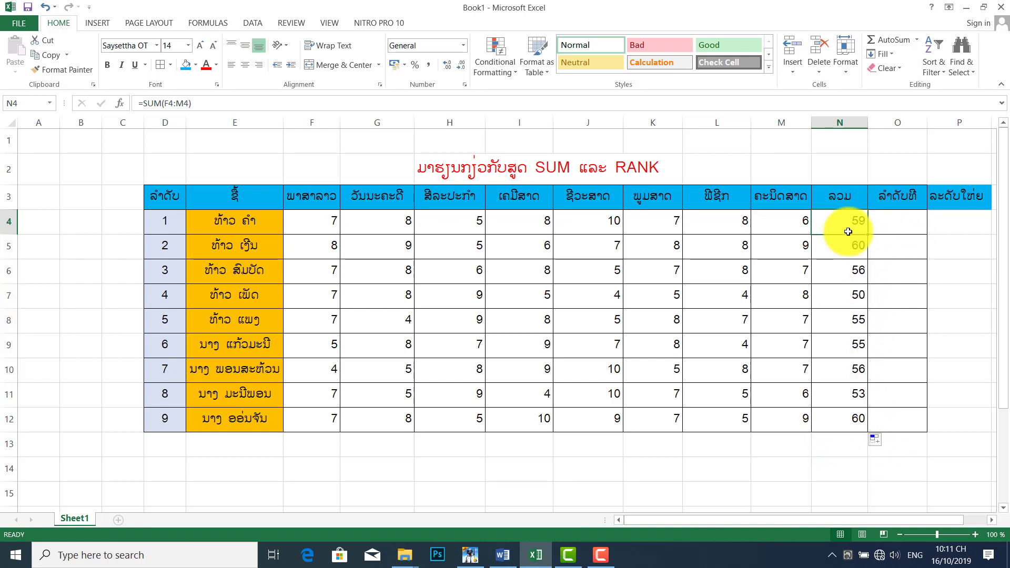
# Rank the first student's total in cell O4 with the descending-order formula =RANK(N4;N4:N12;0)
pyautogui.click(902, 224)
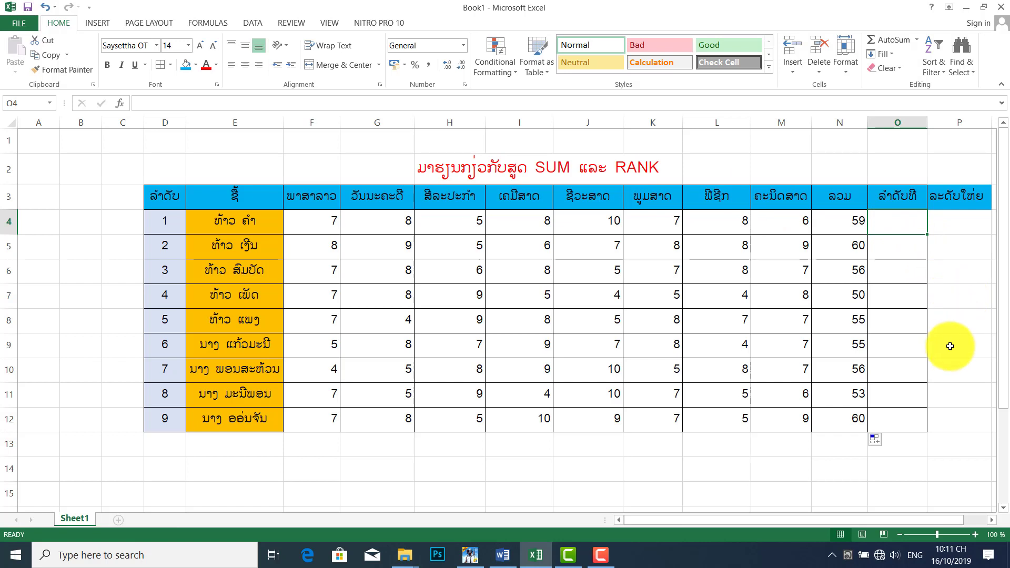
pyautogui.write('=')
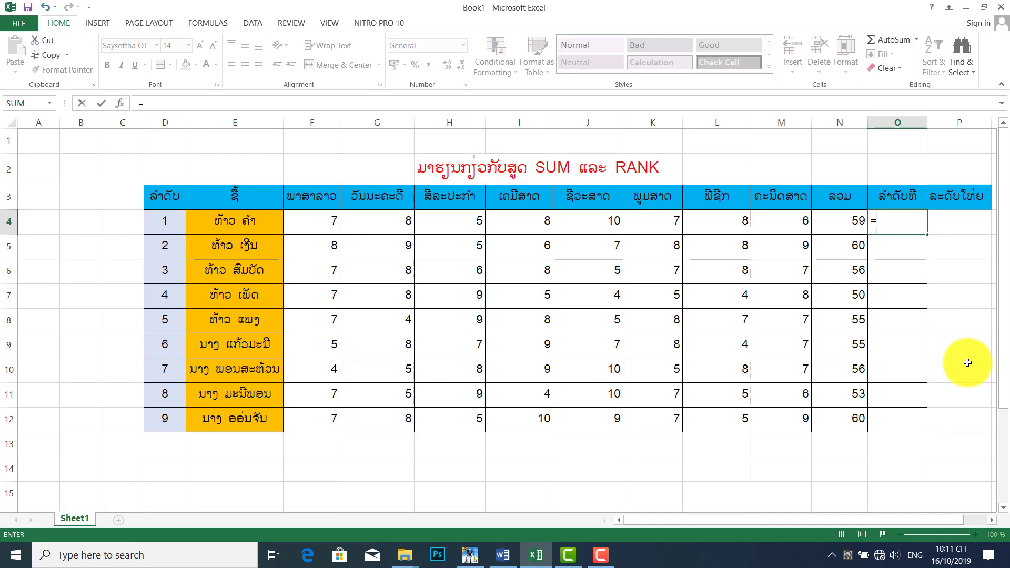
pyautogui.write('RA')
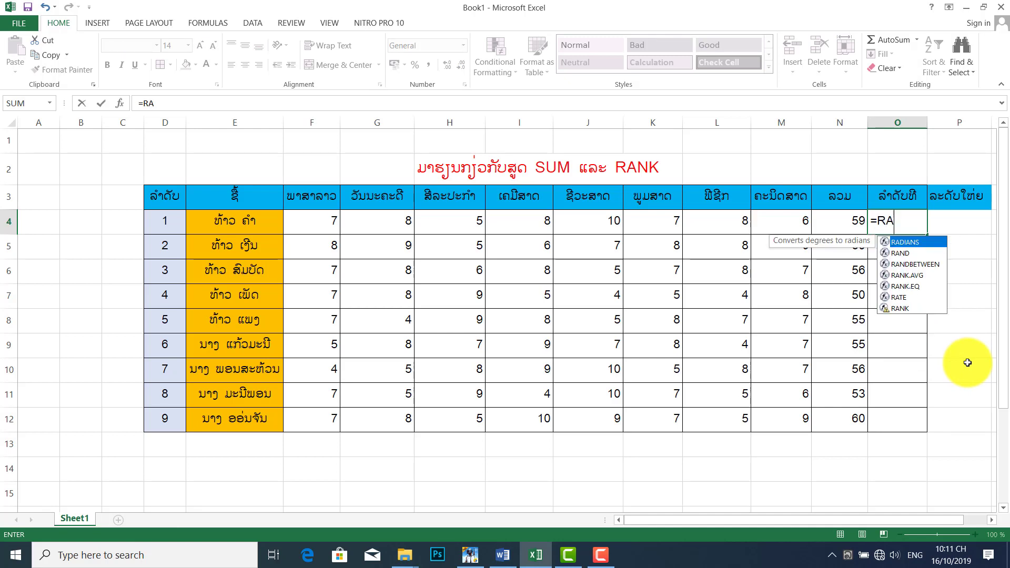
pyautogui.write('NK')
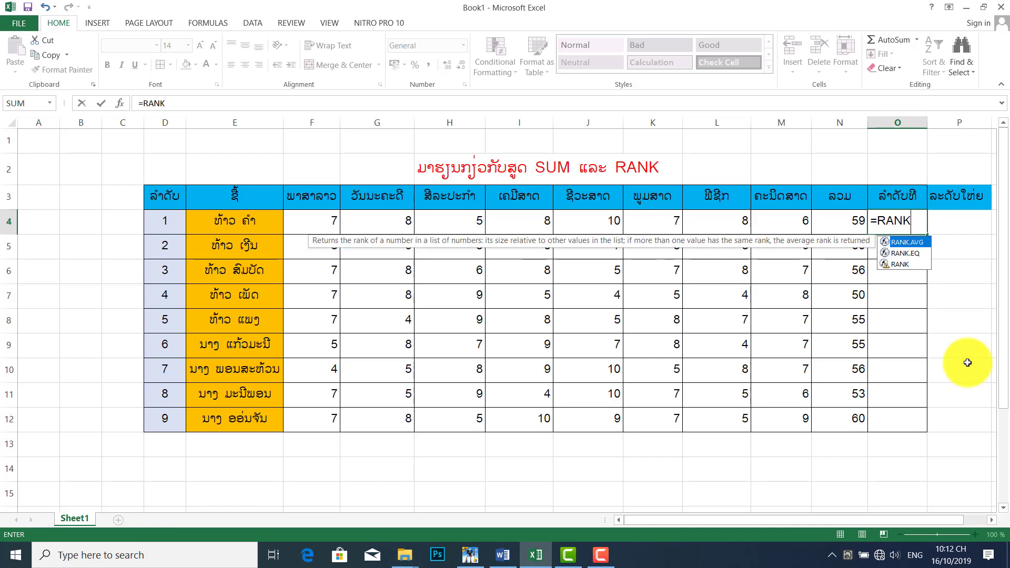
pyautogui.write('(')
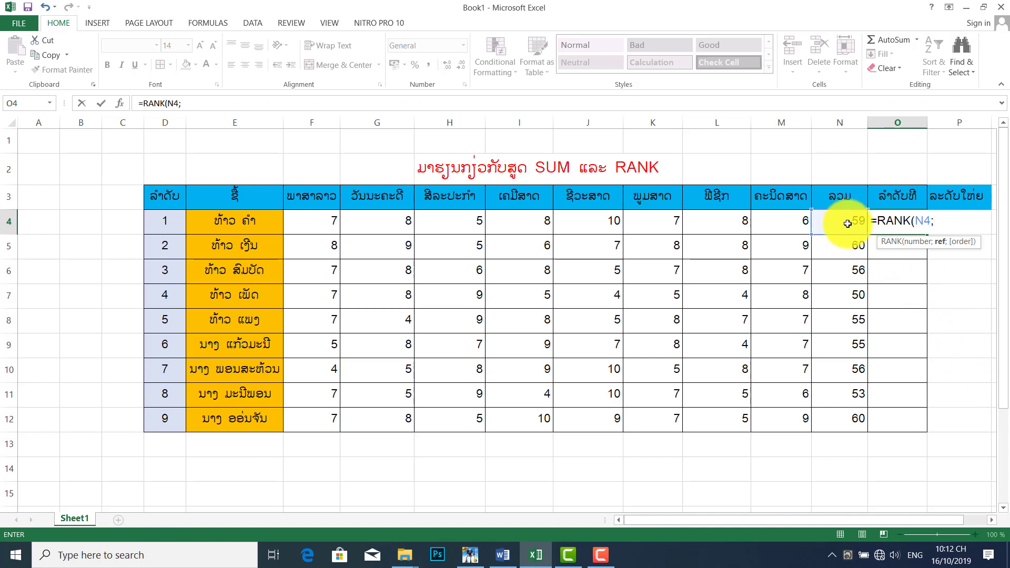
pyautogui.moveTo(847, 223); pyautogui.dragTo(847, 411)
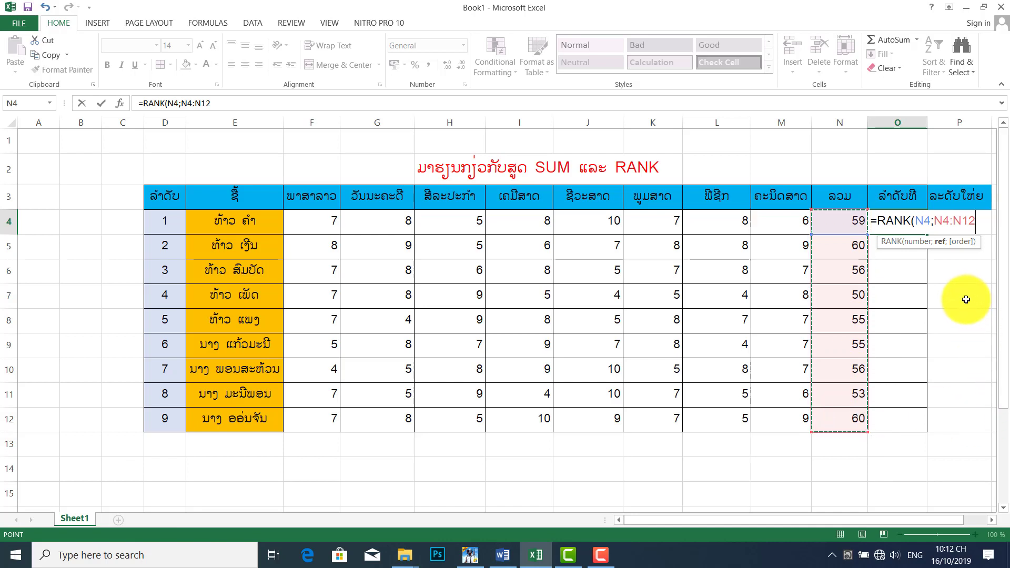
pyautogui.write(';')
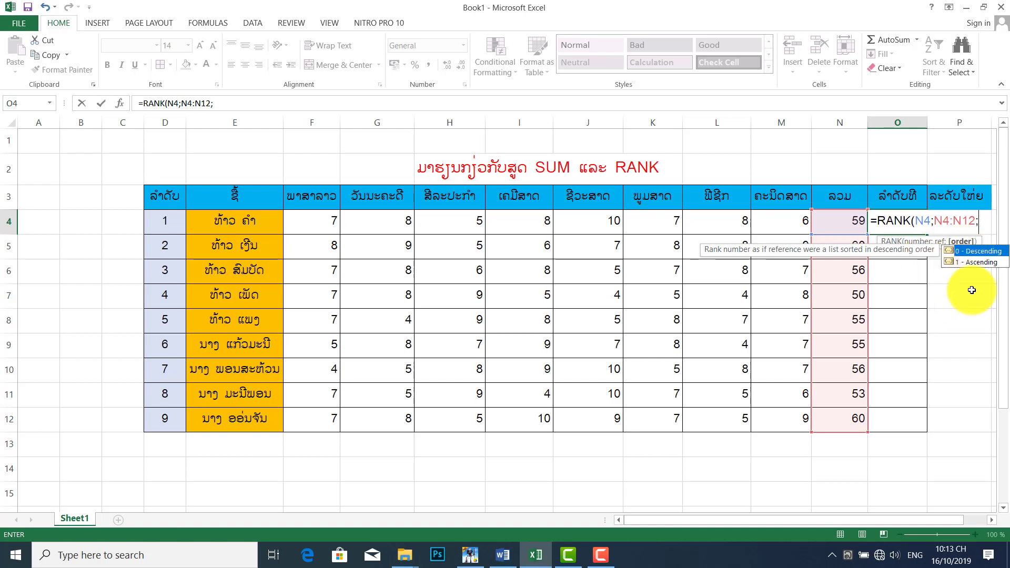
pyautogui.doubleClick(958, 252)
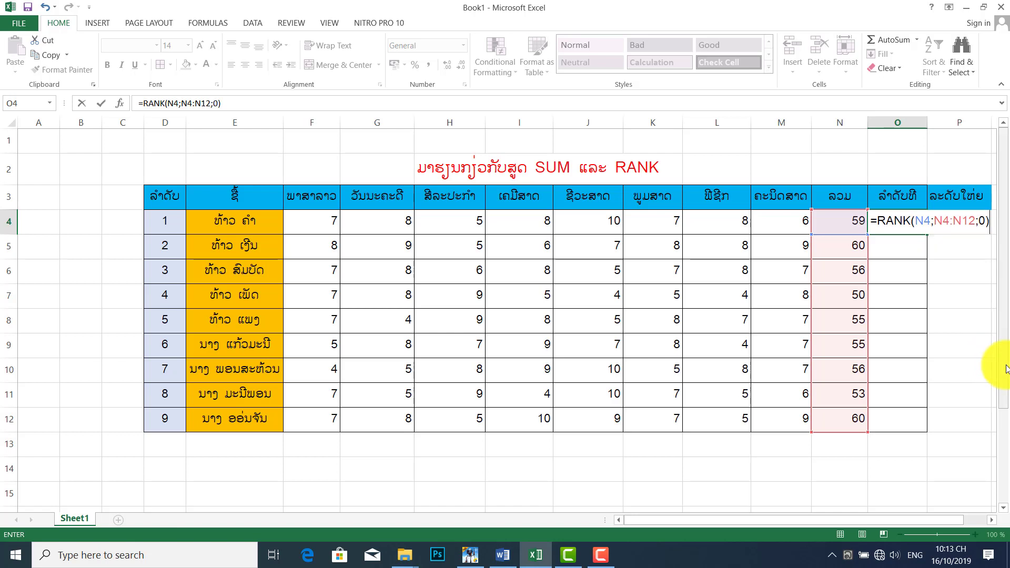
pyautogui.press('Return')
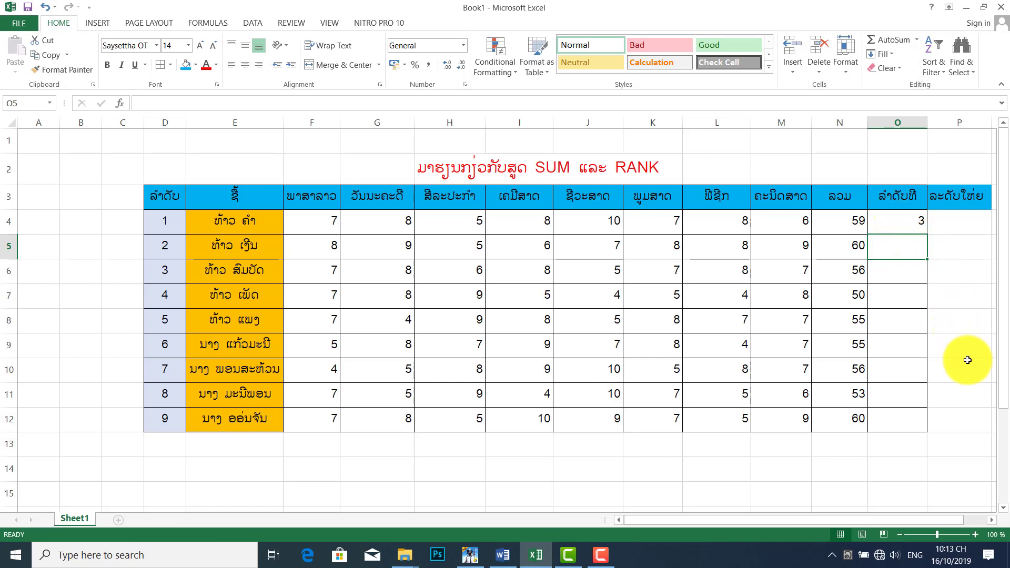
# Make the RANK reference range in O4 absolute as $N$4:$N$12 and fill the formula down through O12
pyautogui.click(902, 221)
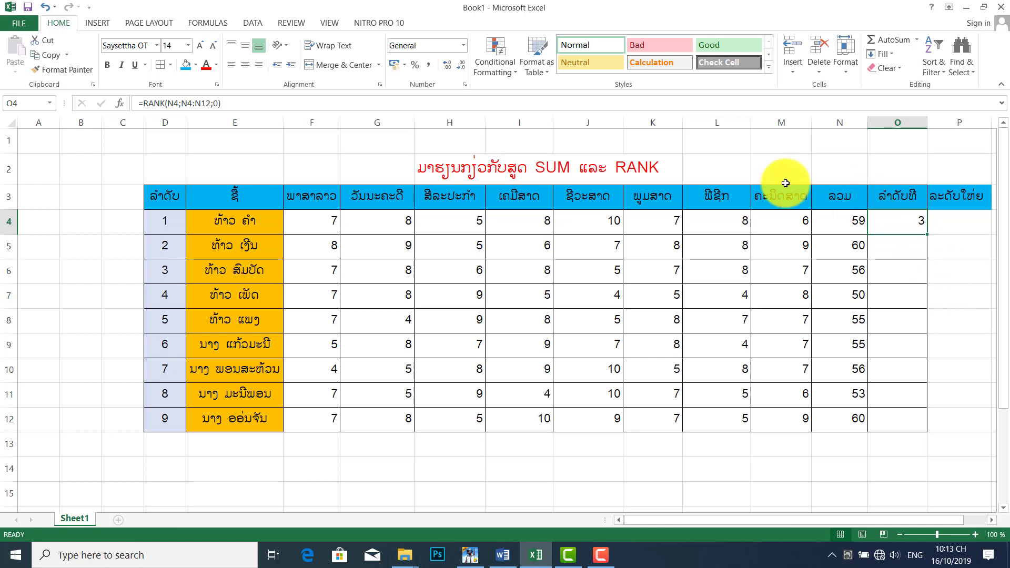
pyautogui.click(181, 103)
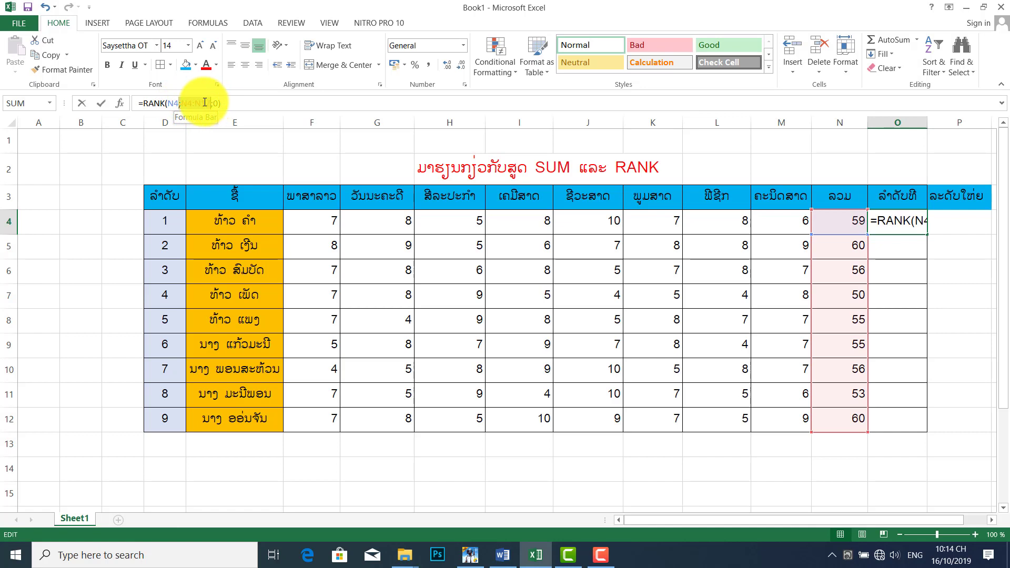
pyautogui.moveTo(209, 102); pyautogui.dragTo(185, 102)
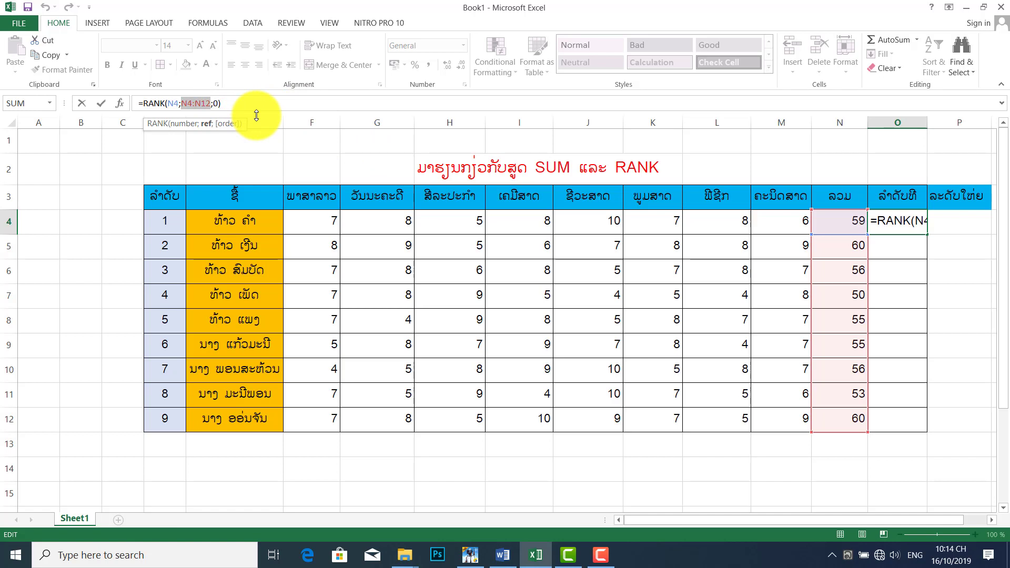
pyautogui.press('F4')
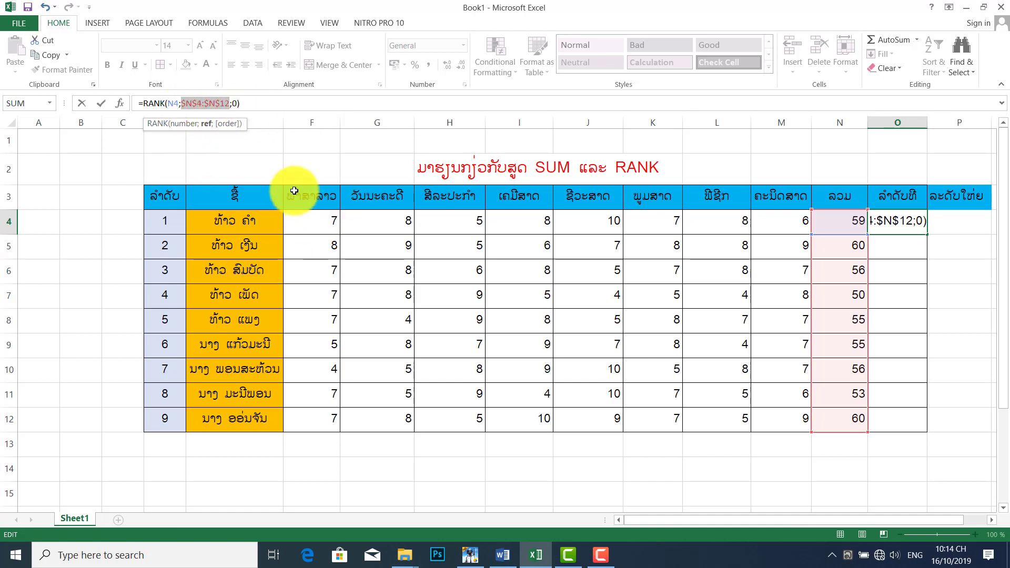
pyautogui.click(251, 107)
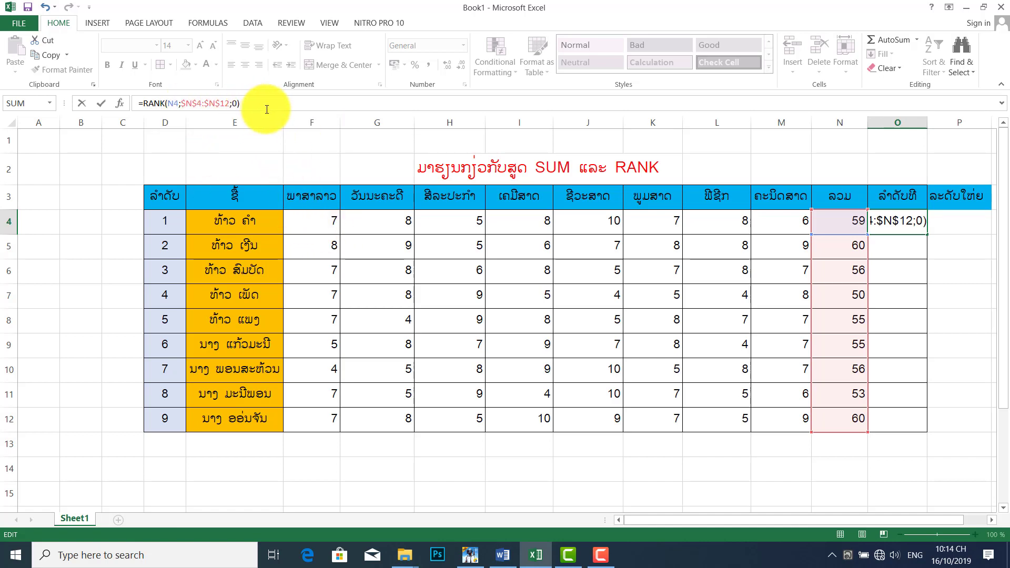
pyautogui.press('Return')
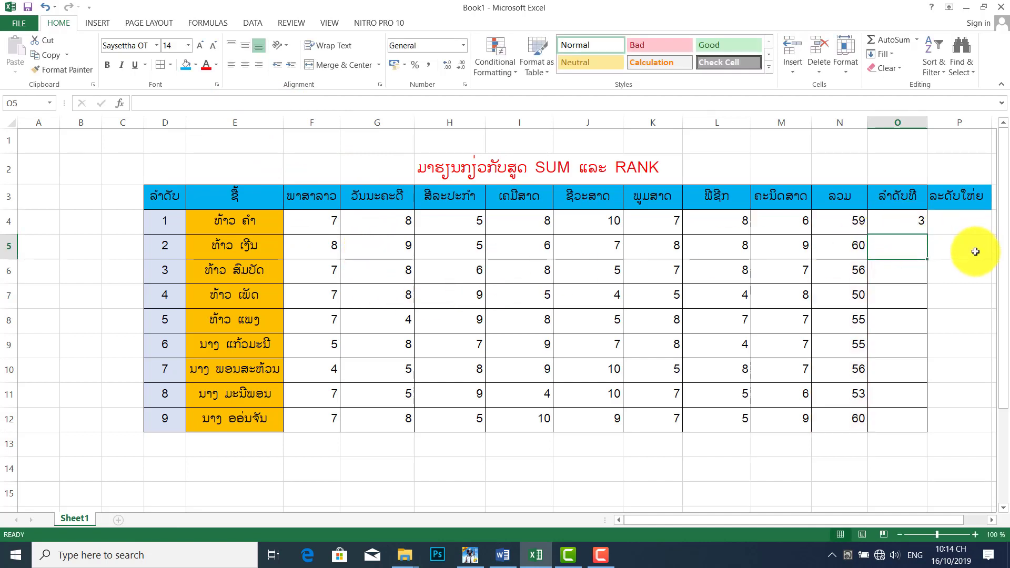
pyautogui.click(911, 222)
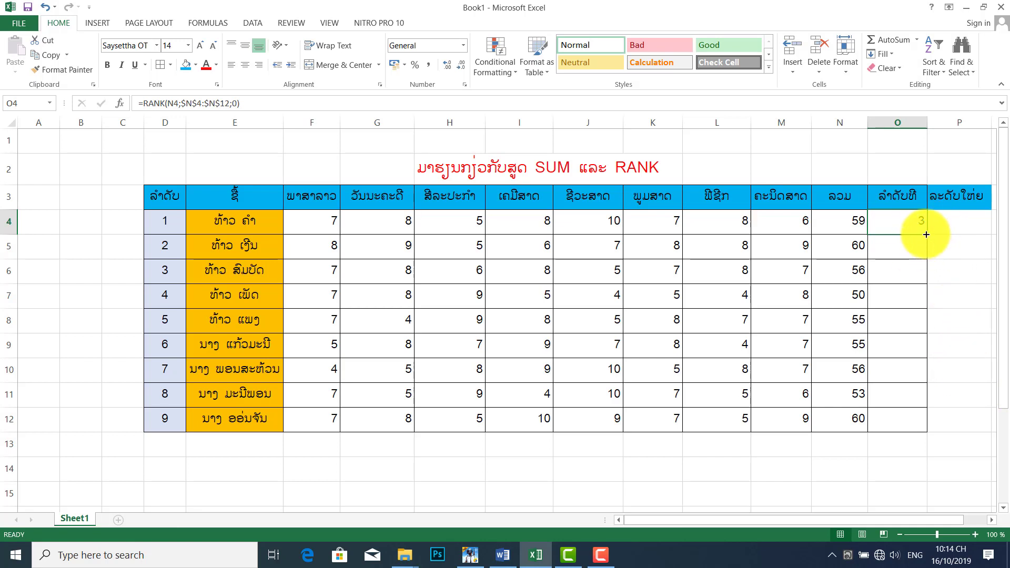
pyautogui.moveTo(927, 234); pyautogui.dragTo(913, 420)
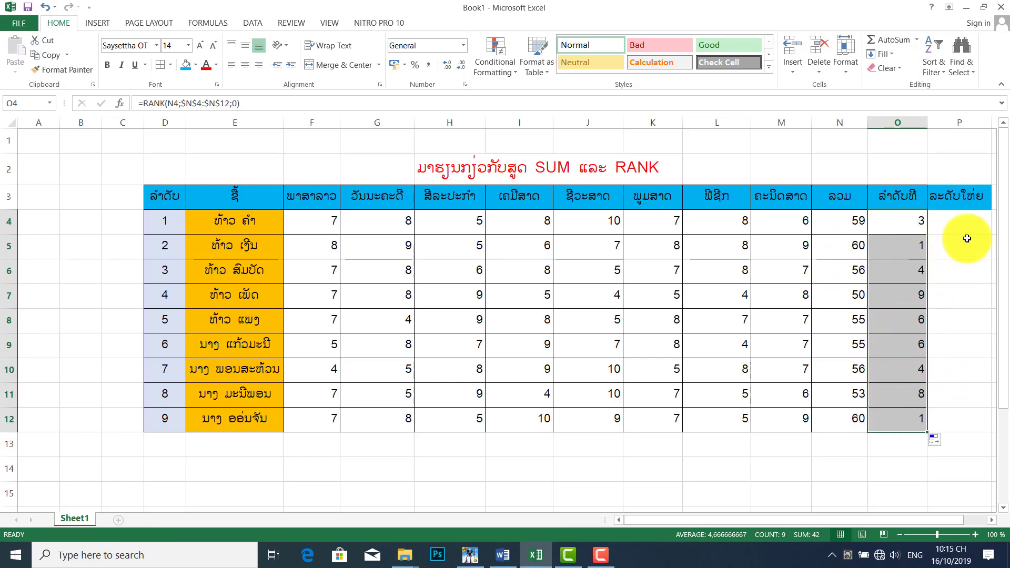
# Apply a thick box border around the empty cells P4:P12 of the table's last column
pyautogui.click(956, 226)
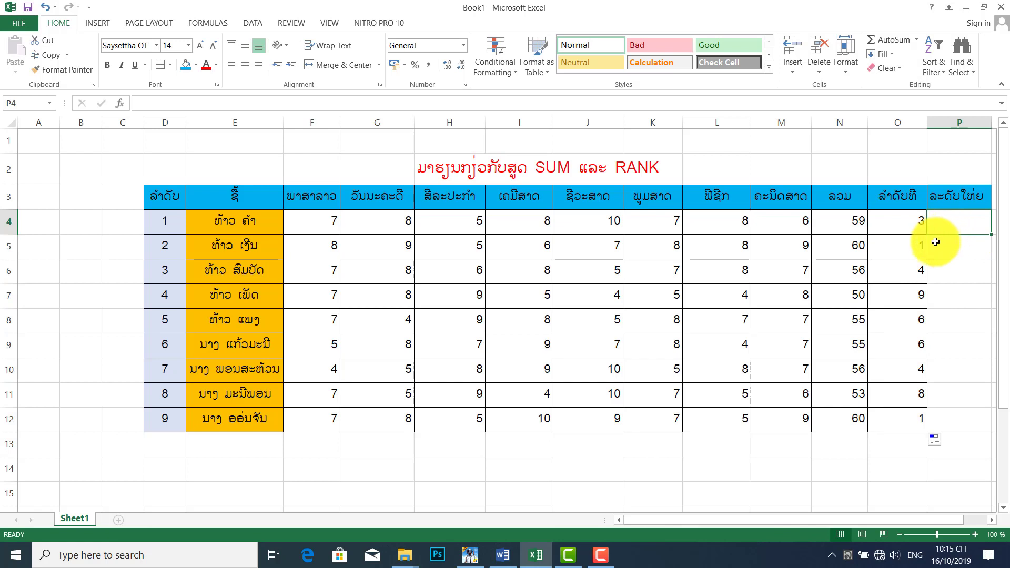
pyautogui.moveTo(954, 232); pyautogui.dragTo(958, 416)
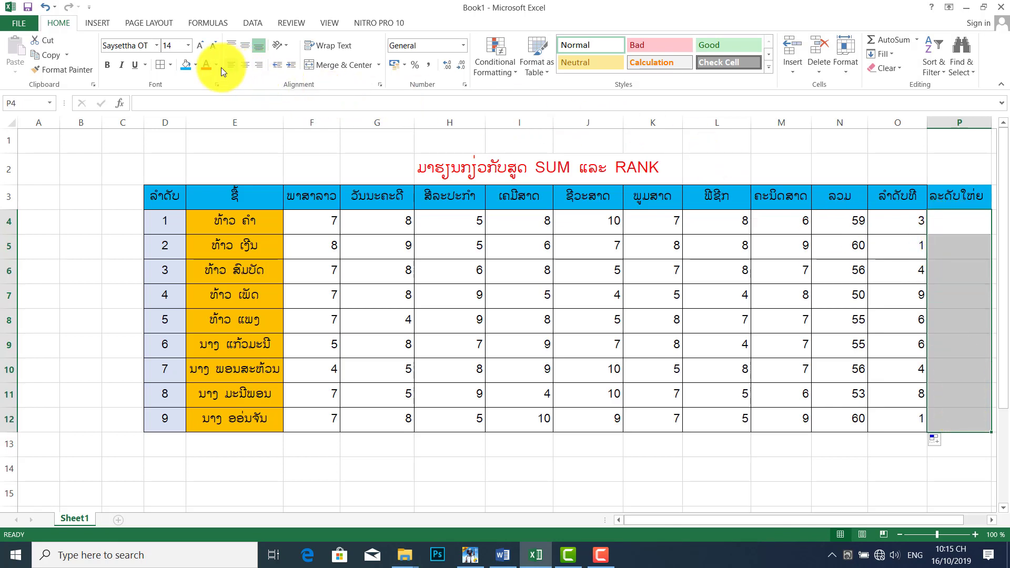
pyautogui.click(171, 63)
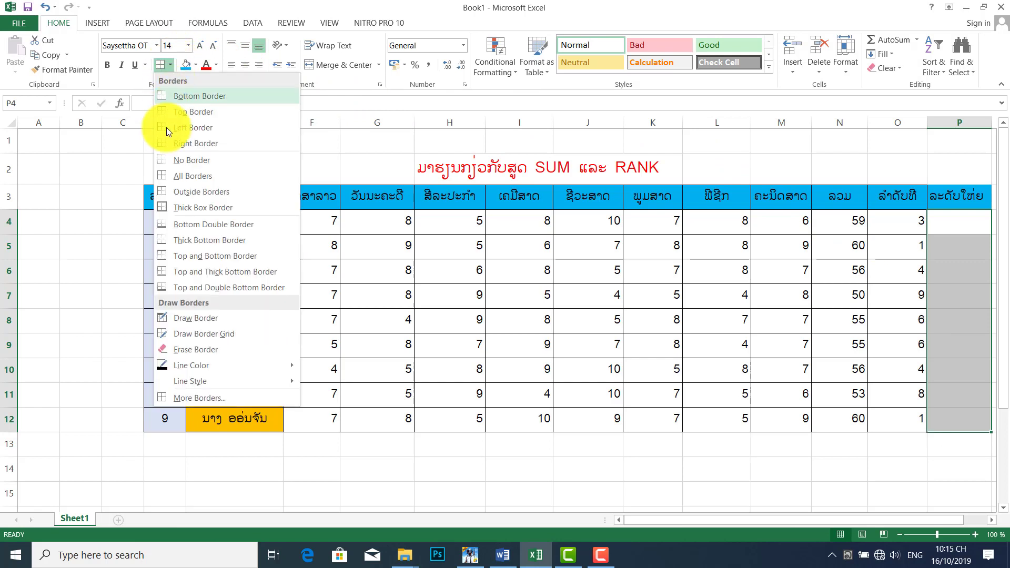
pyautogui.click(172, 207)
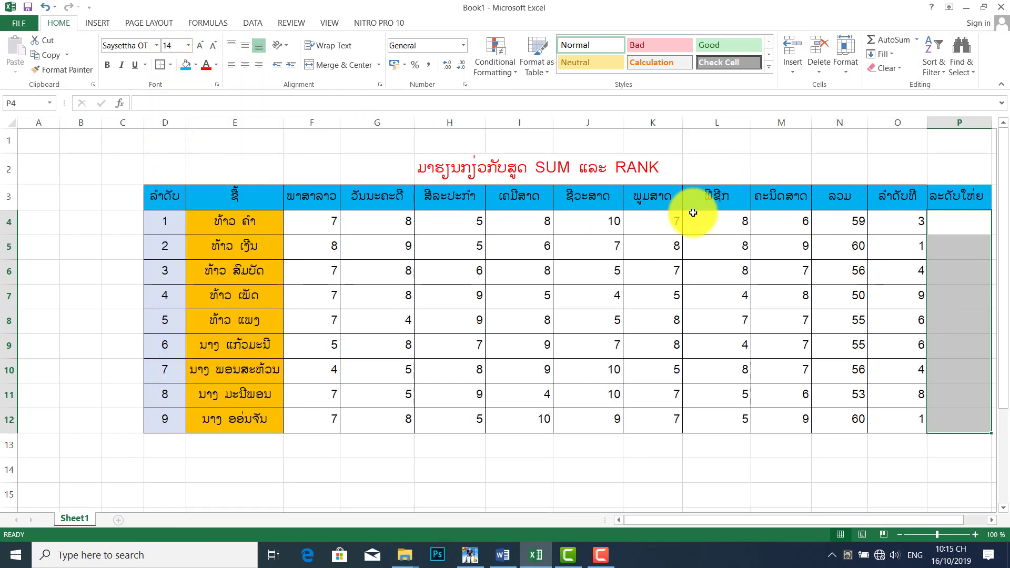
# Rank the first student's total in cell P4 with the ascending-order formula =RANK(N4;N4:N12;1)
pyautogui.click(954, 223)
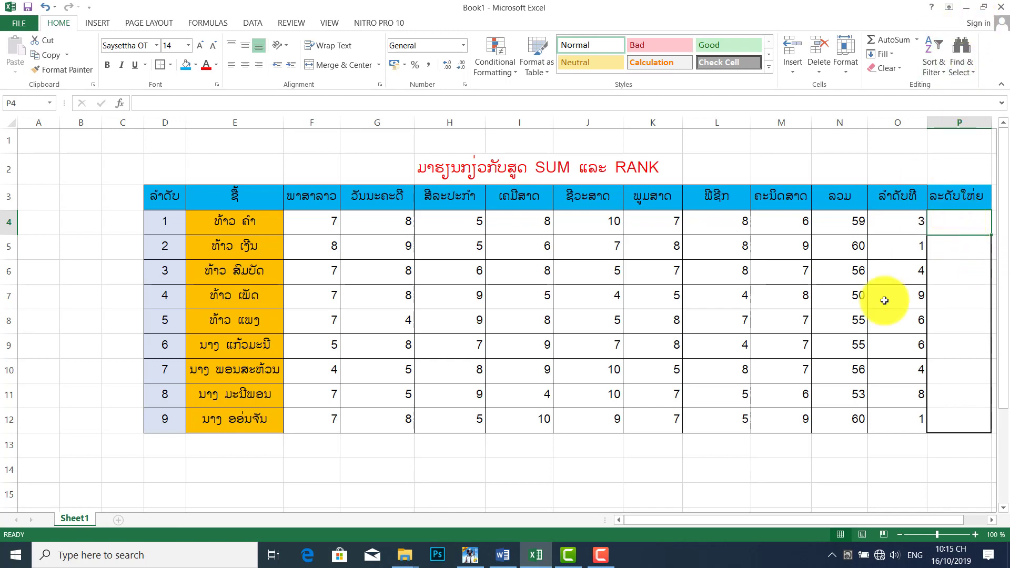
pyautogui.moveTo(657, 521); pyautogui.dragTo(716, 518)
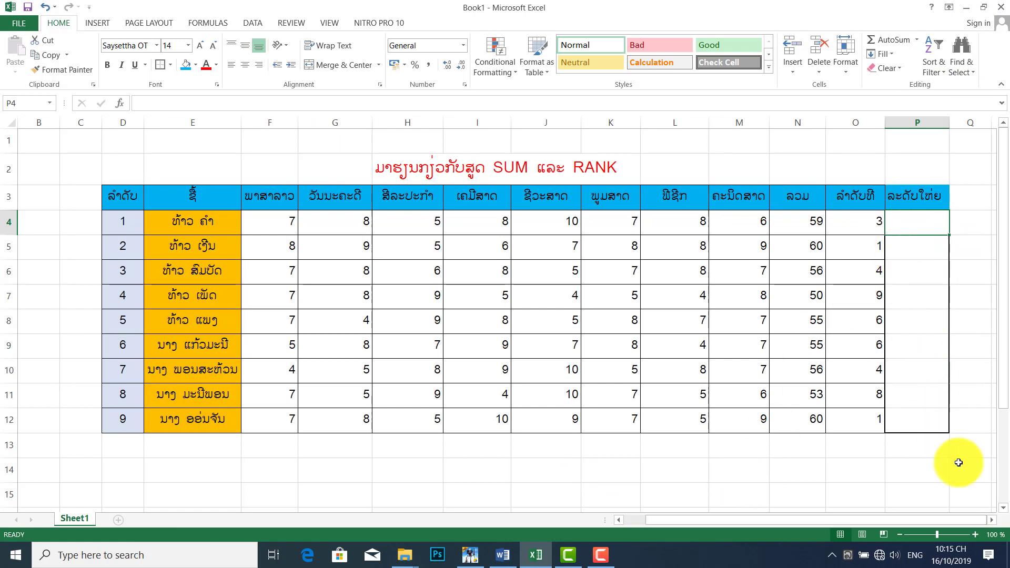
pyautogui.write('=')
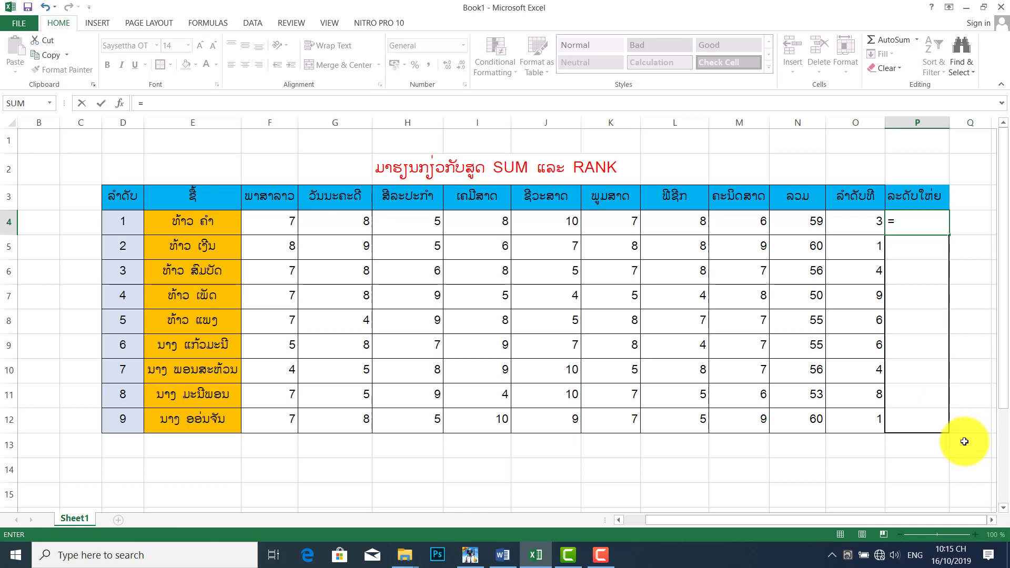
pyautogui.write('RANK')
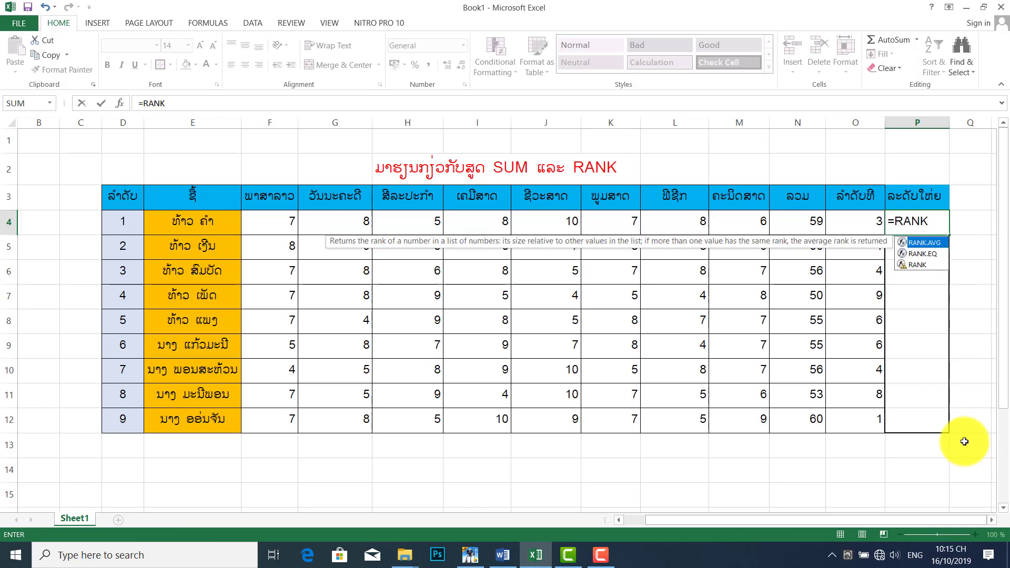
pyautogui.write('(')
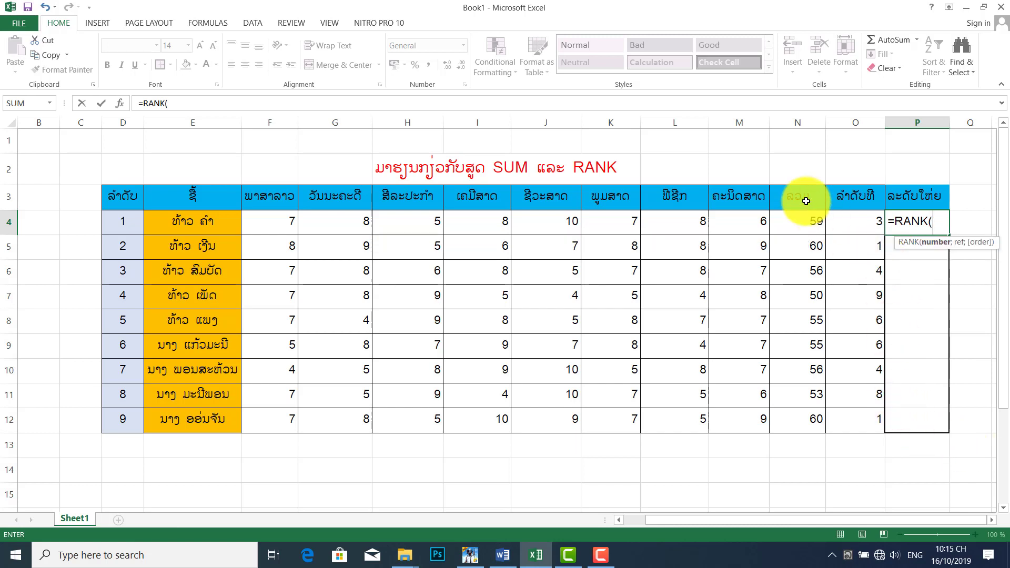
pyautogui.click(800, 223)
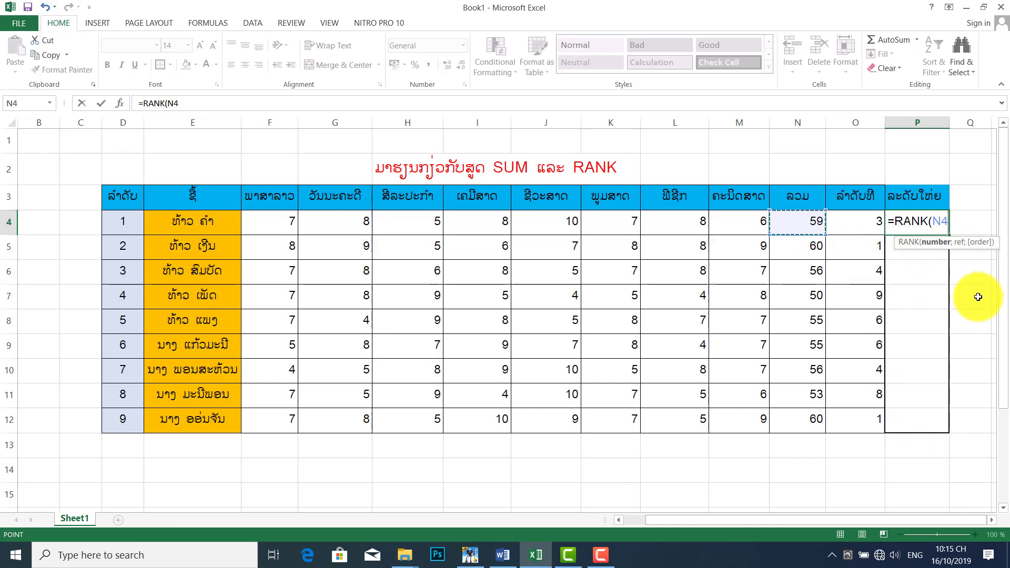
pyautogui.write(';')
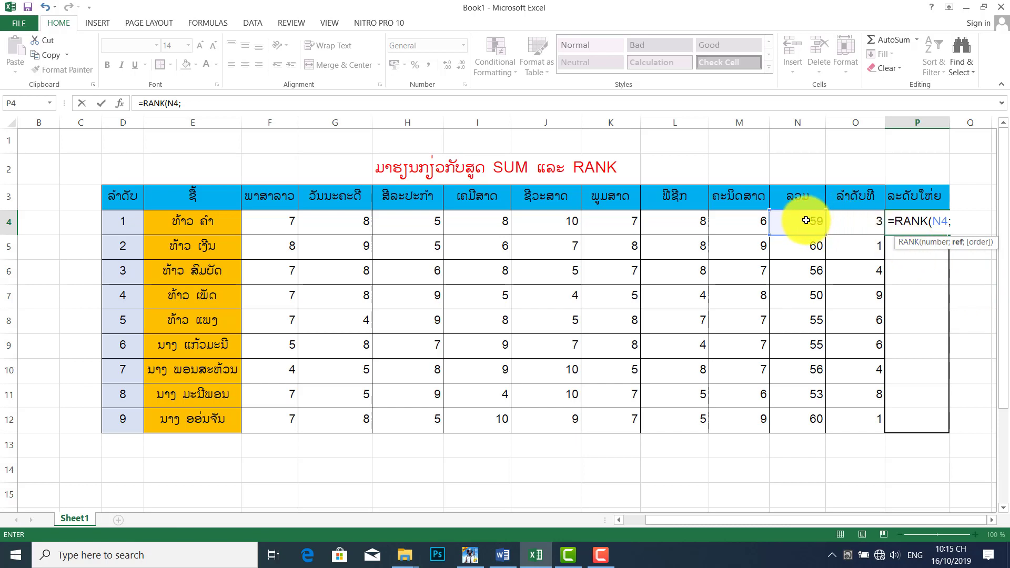
pyautogui.moveTo(806, 221); pyautogui.dragTo(797, 420)
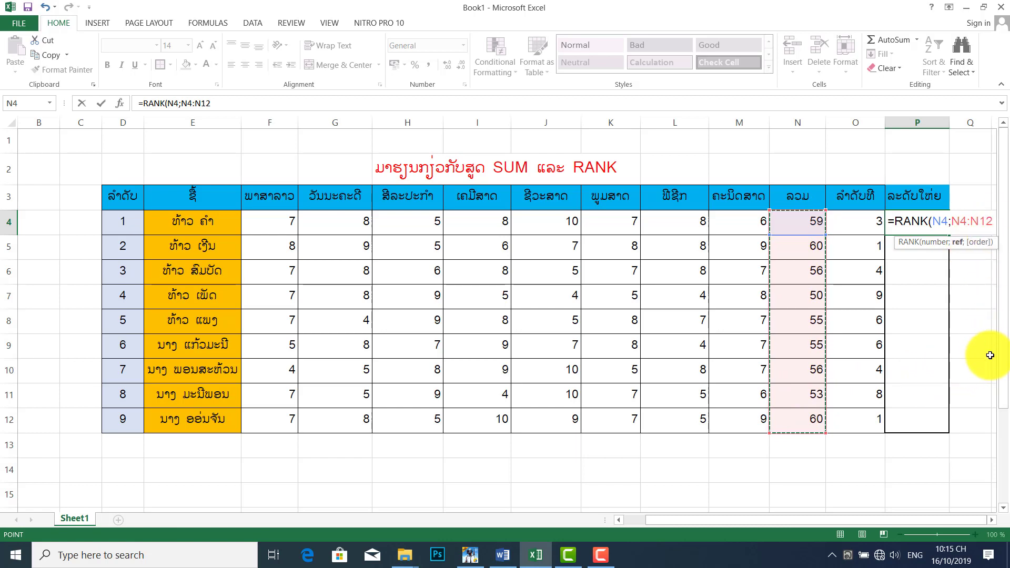
pyautogui.write(';')
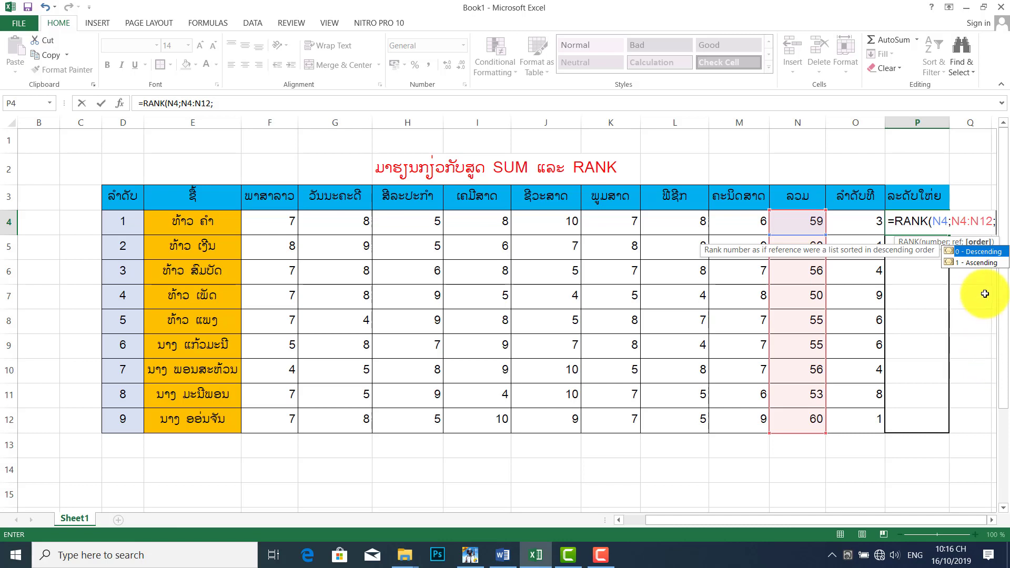
pyautogui.click(977, 263)
pyautogui.doubleClick(977, 264)
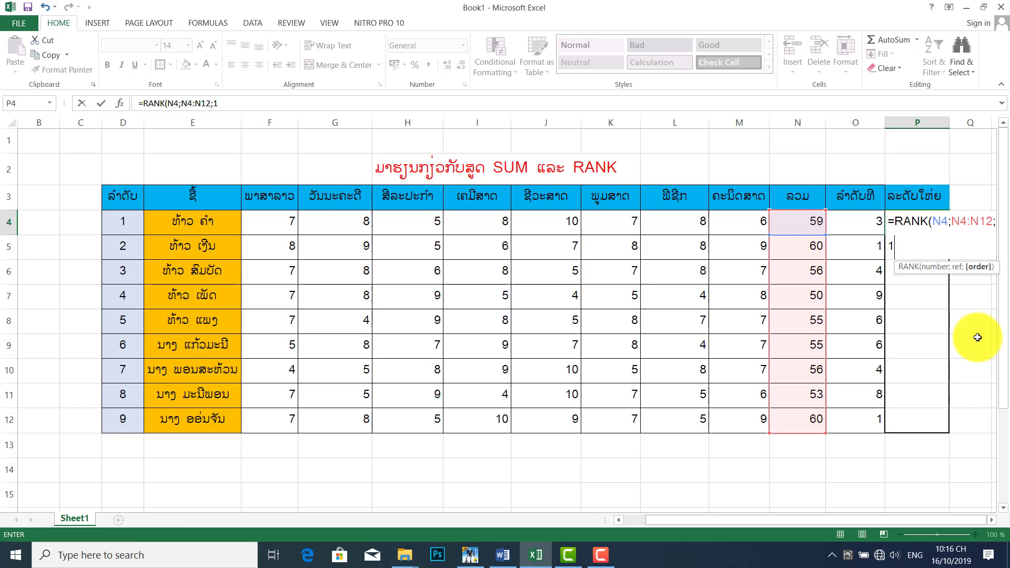
pyautogui.write(')')
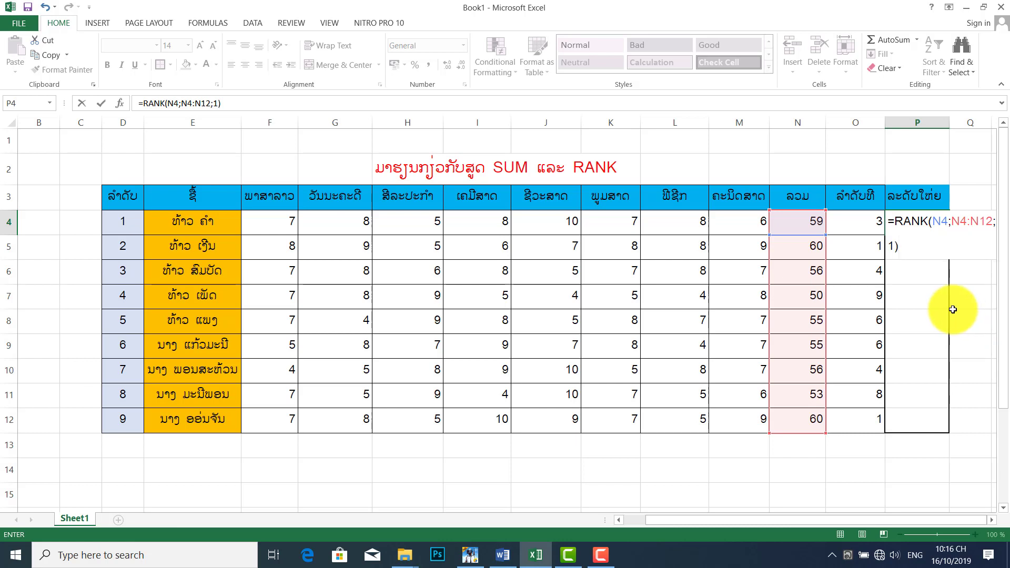
pyautogui.press('Return')
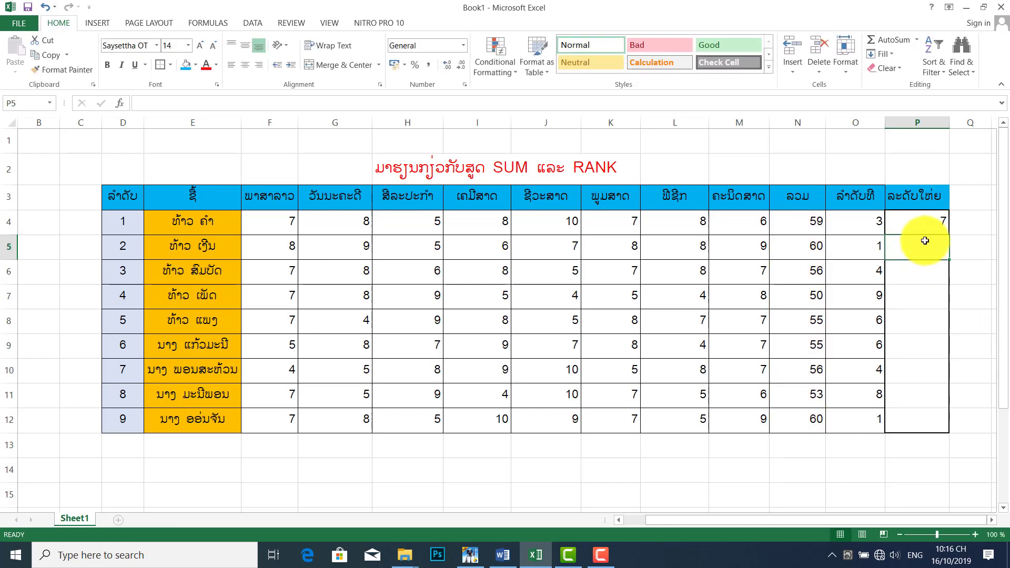
# Make the RANK reference range in P4 absolute as $N$4:$N$12
pyautogui.click(924, 224)
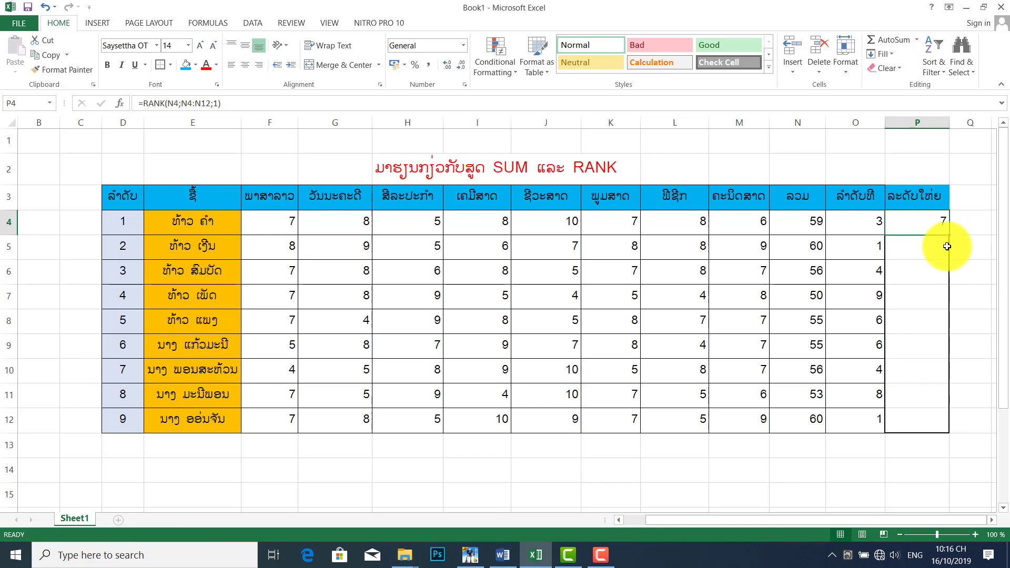
pyautogui.click(182, 101)
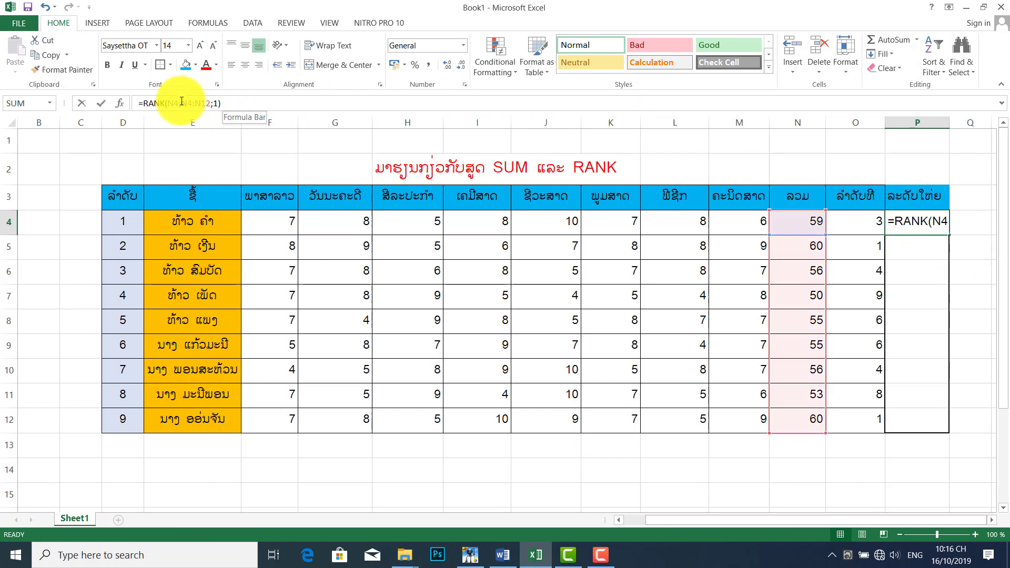
pyautogui.moveTo(207, 104); pyautogui.dragTo(211, 104)
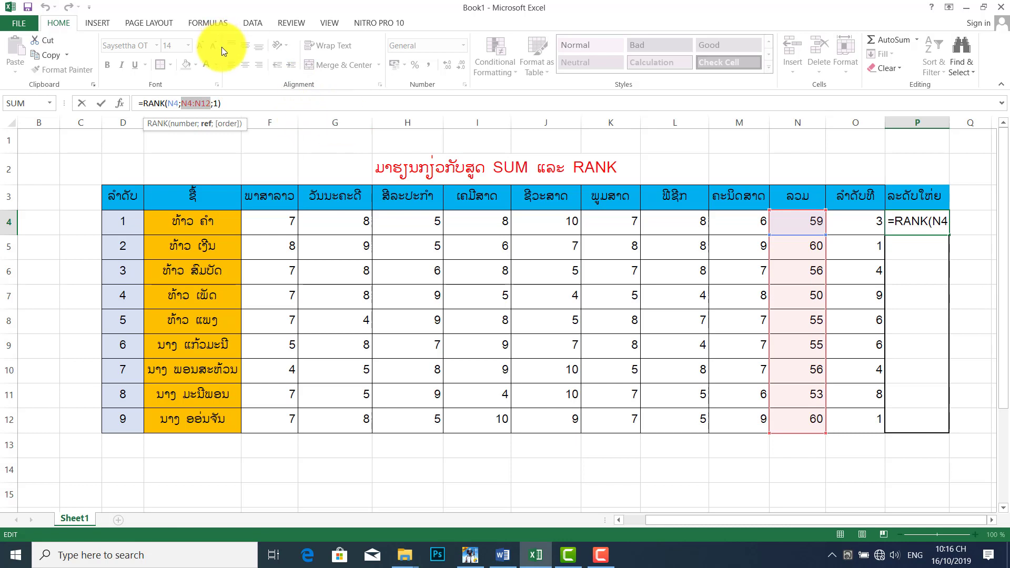
pyautogui.press('F4')
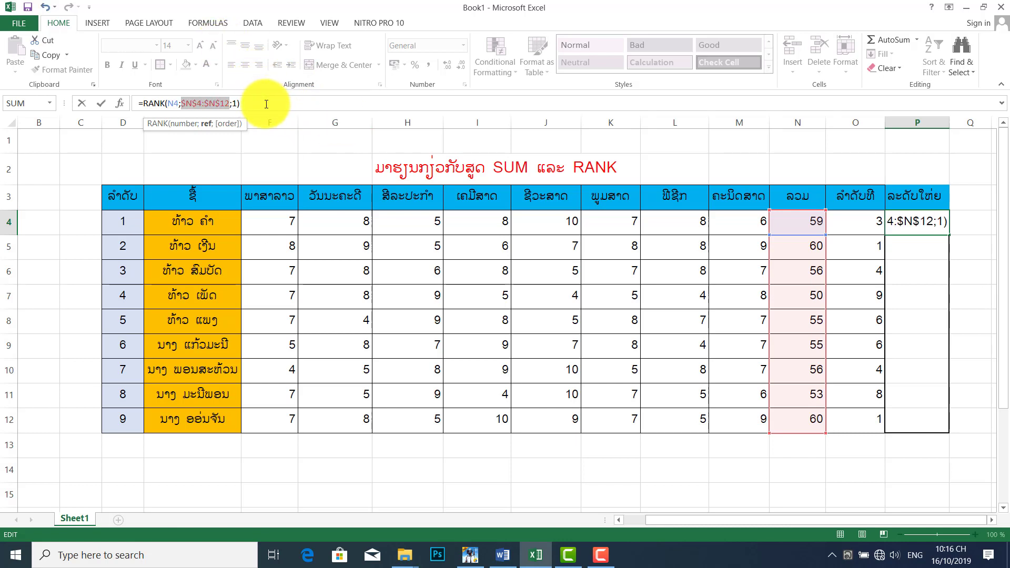
pyautogui.click(241, 103)
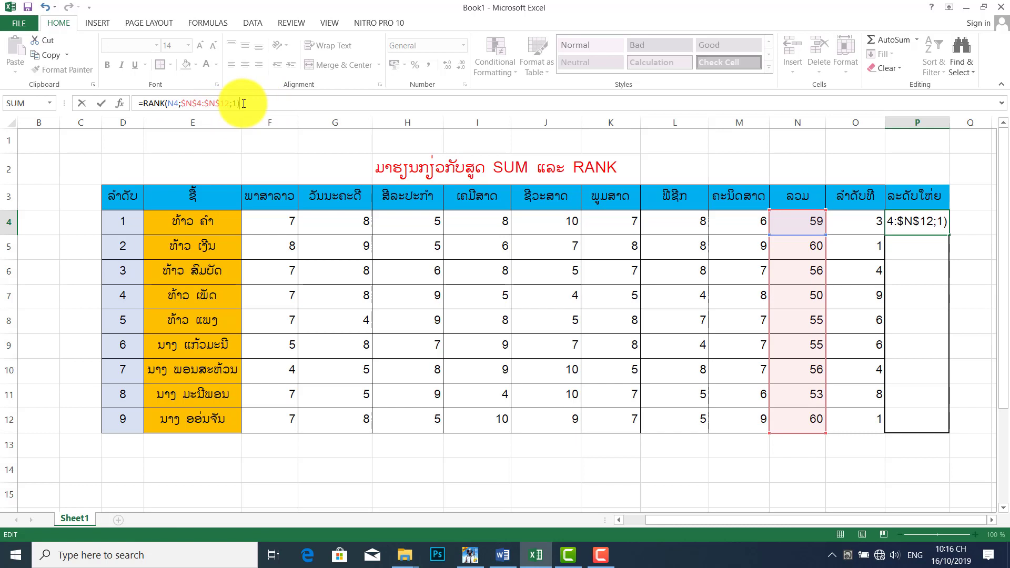
pyautogui.press('Return')
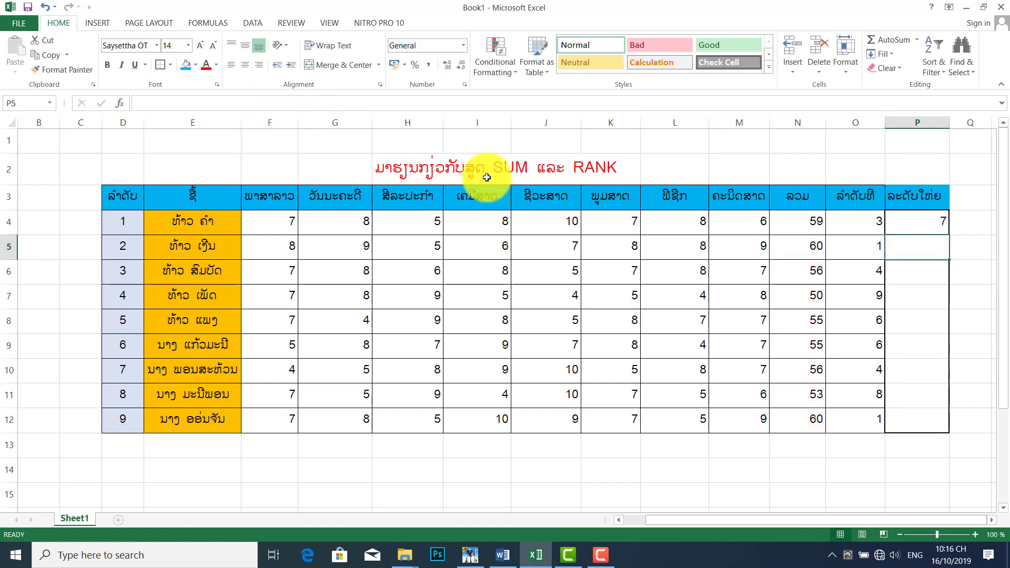
# Fill the ascending RANK formula from P4 down through P12 for all students
pyautogui.click(911, 221)
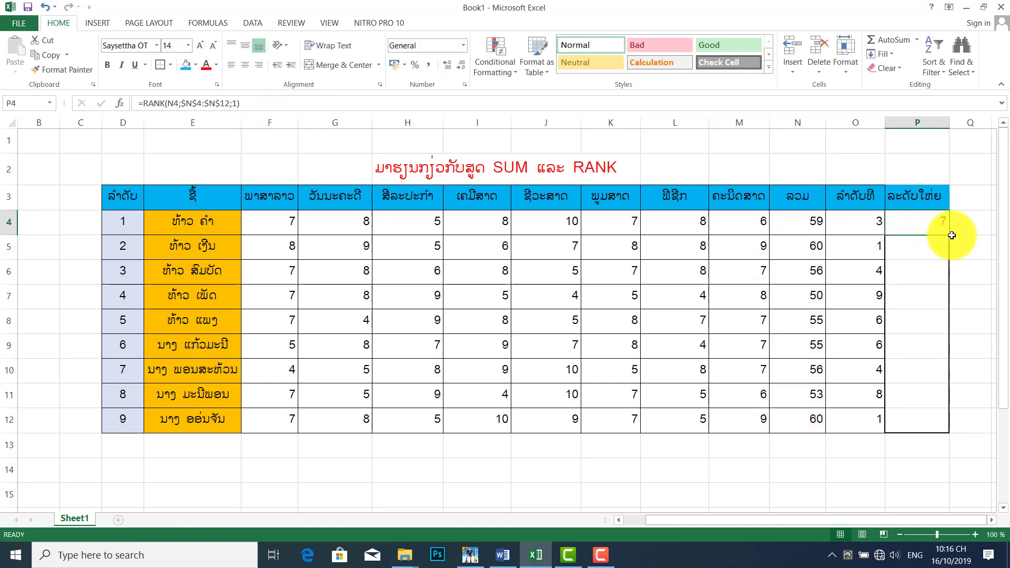
pyautogui.moveTo(950, 237); pyautogui.dragTo(949, 237)
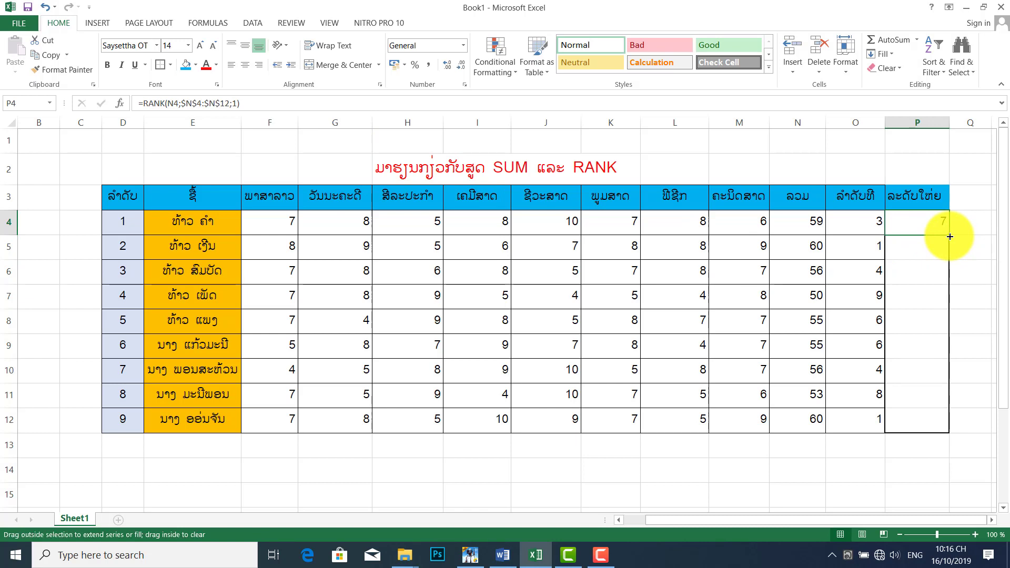
pyautogui.moveTo(950, 237); pyautogui.dragTo(942, 419)
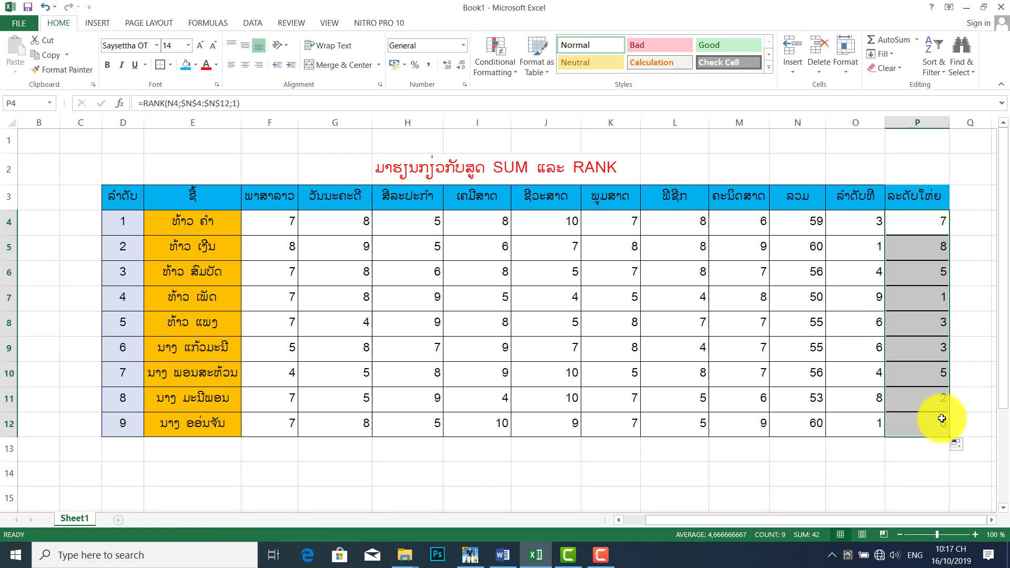